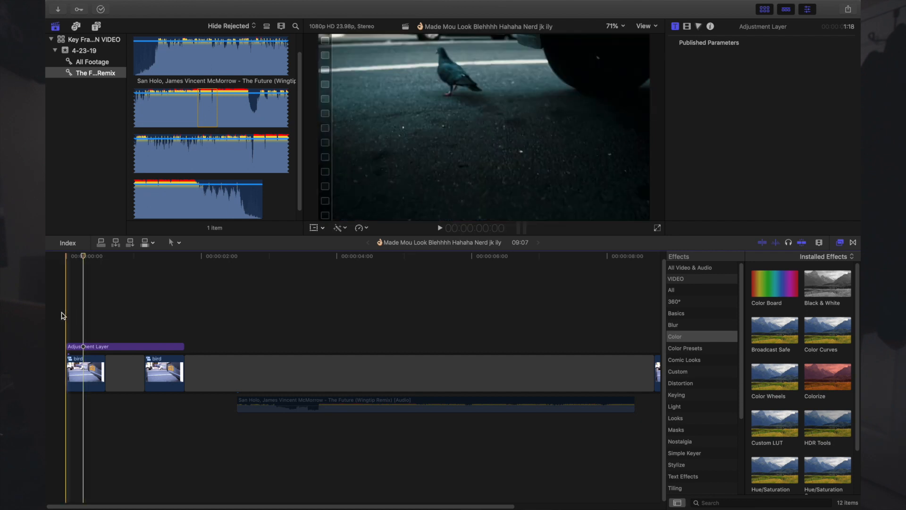
- Play the first bird clip under the adjustment layer from the start of the timeline several times
{"action": "key", "text": "space"}
{"action": "left_click", "coordinate": [61, 315]}
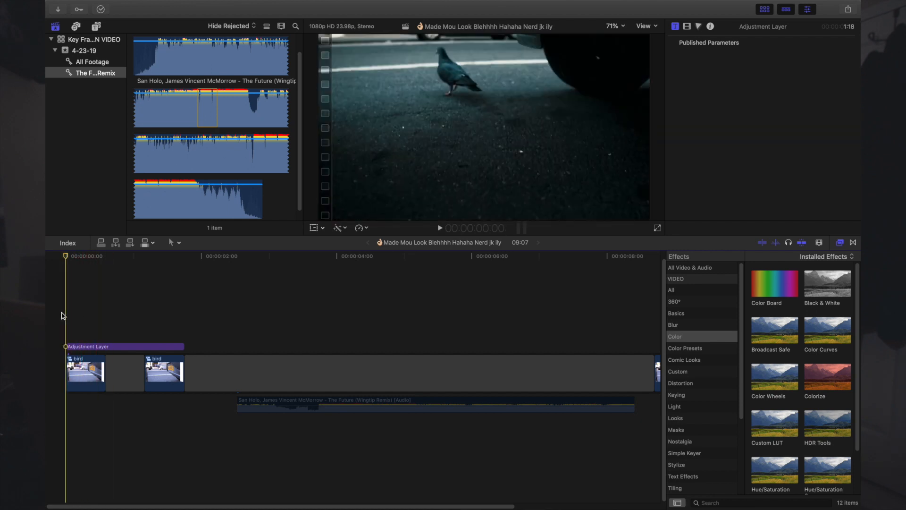
{"action": "key", "text": "space"}
{"action": "key", "text": "space"}
{"action": "left_click", "coordinate": [61, 315]}
{"action": "key", "text": "space"}
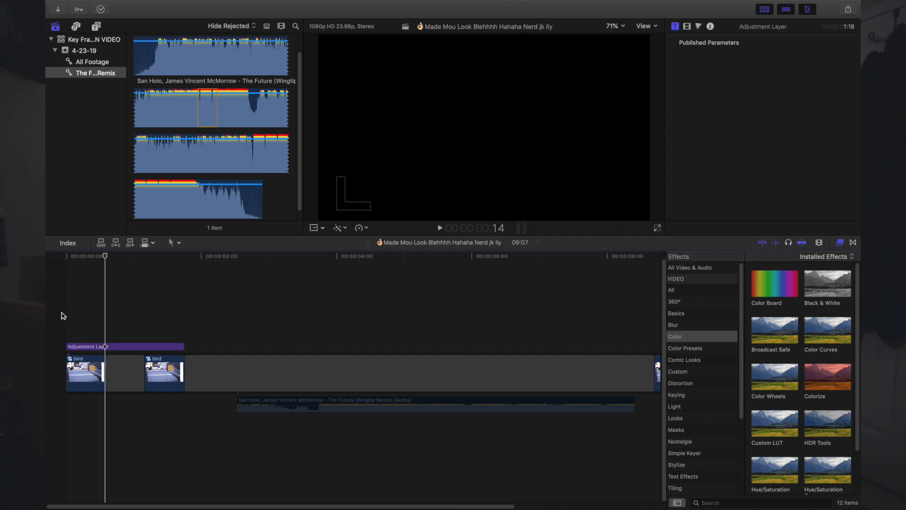
{"action": "key", "text": "j"}
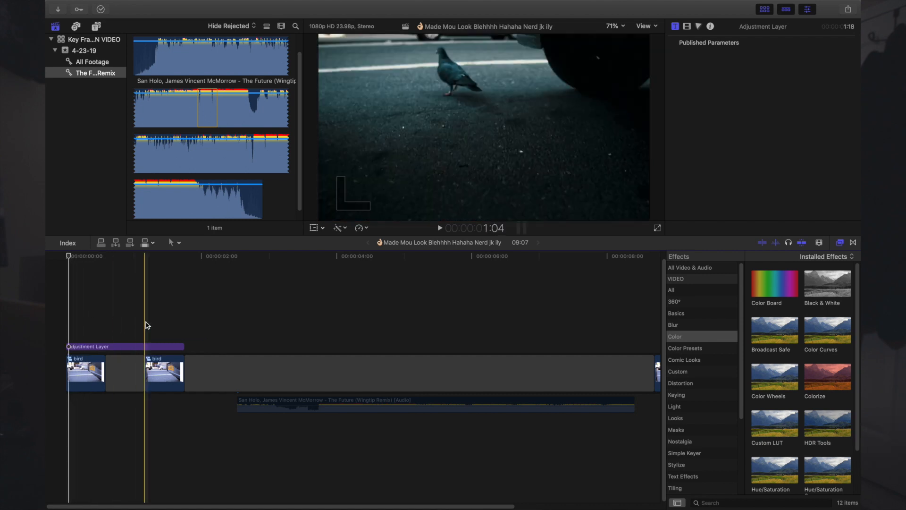
- Play the second bird clip from 1:04 repeatedly to compare its motion with the first bird clip
{"action": "key", "text": "space"}
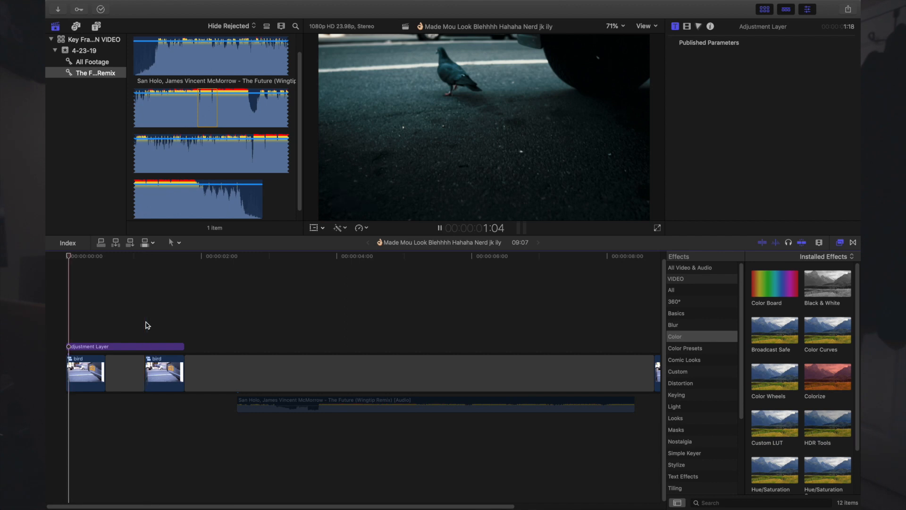
{"action": "key", "text": "space"}
{"action": "key", "text": "space"}
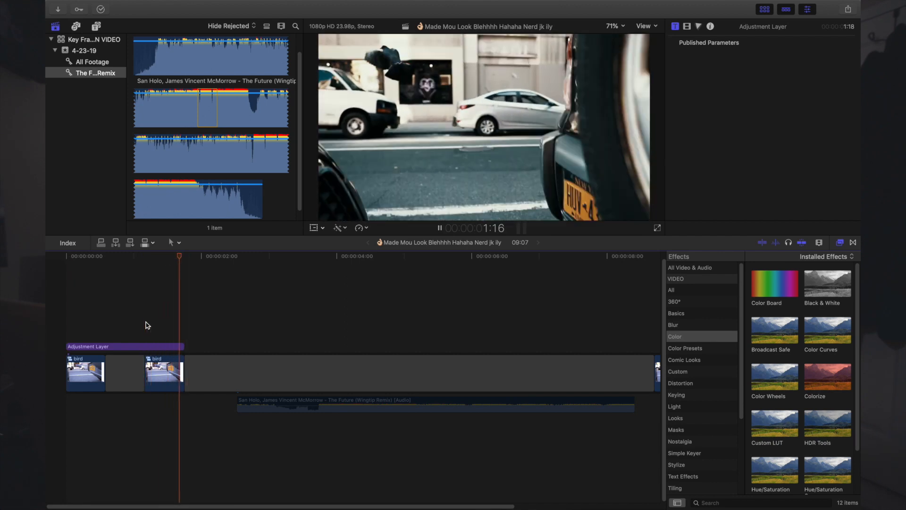
{"action": "key", "text": "space"}
{"action": "key", "text": "space"}
{"action": "key", "text": "space"}
{"action": "key", "text": "space"}
{"action": "key", "text": "space"}
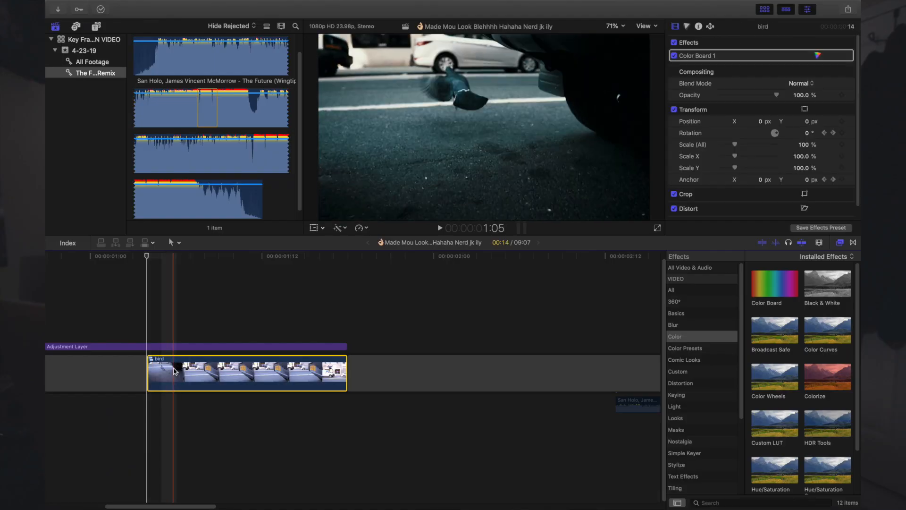
- Turn on Transform for the second bird clip and set a keyframe for all transform parameters at its first frame, 1:04
{"action": "key", "text": "super+equal"}
{"action": "key", "text": "super+equal"}
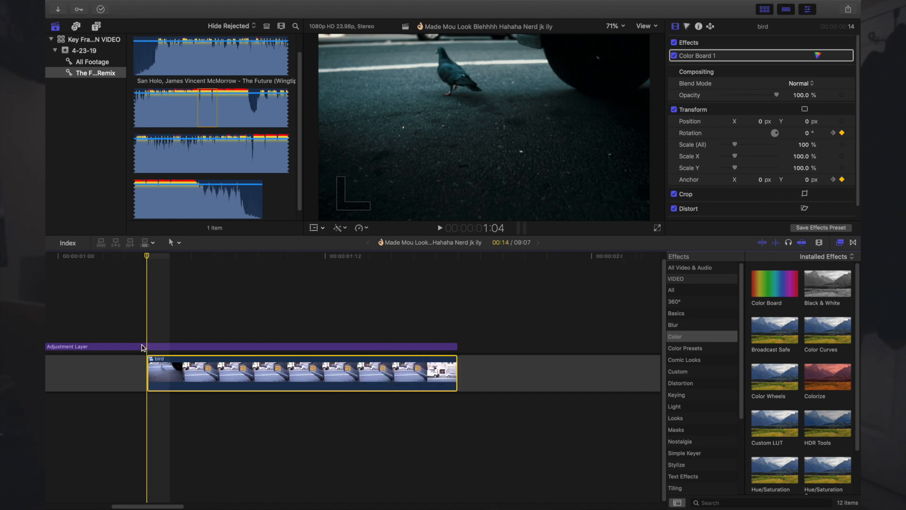
{"action": "key", "text": "super+minus"}
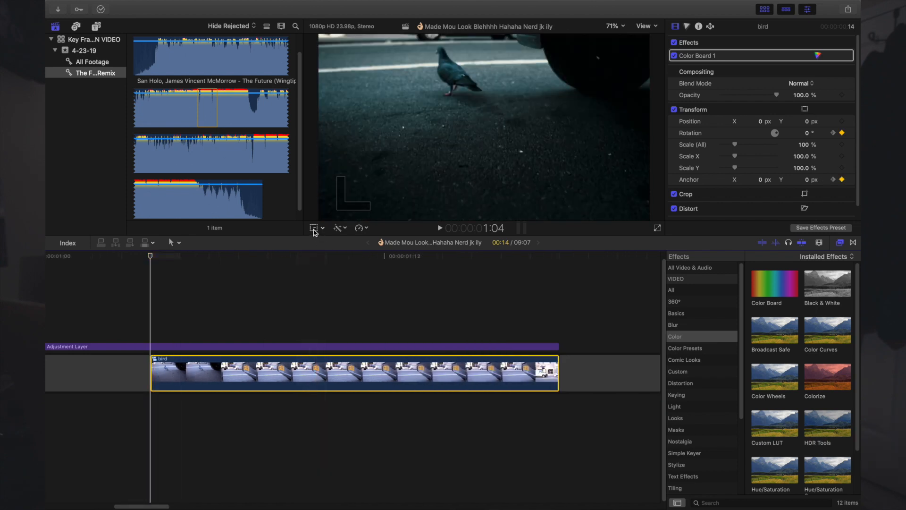
{"action": "left_click", "coordinate": [313, 228]}
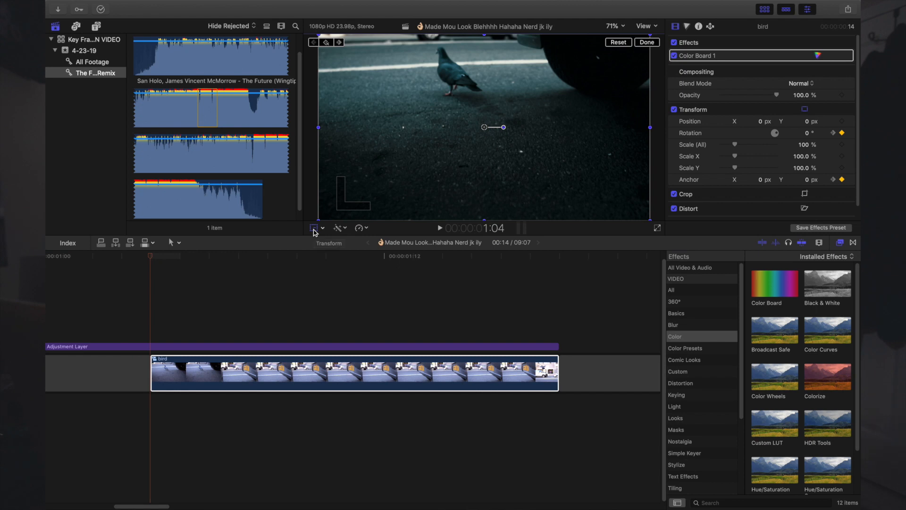
{"action": "left_click", "coordinate": [327, 43]}
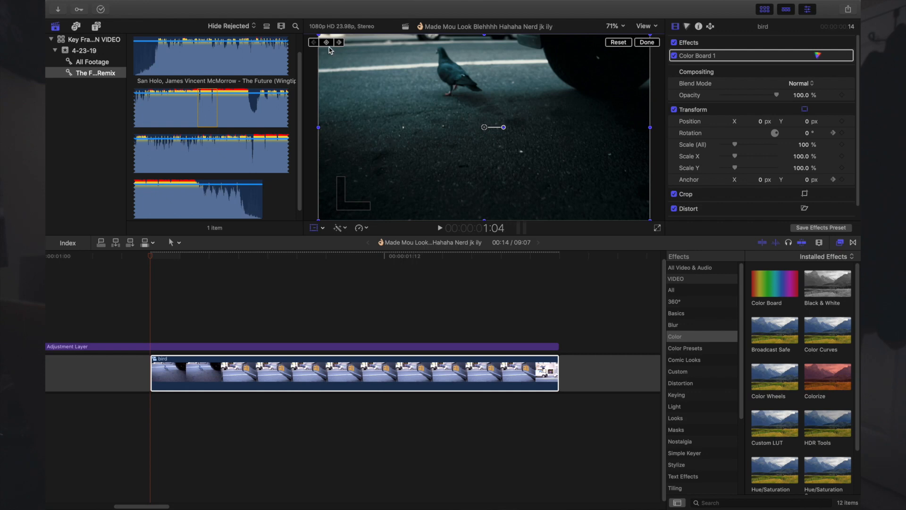
{"action": "left_click", "coordinate": [327, 43]}
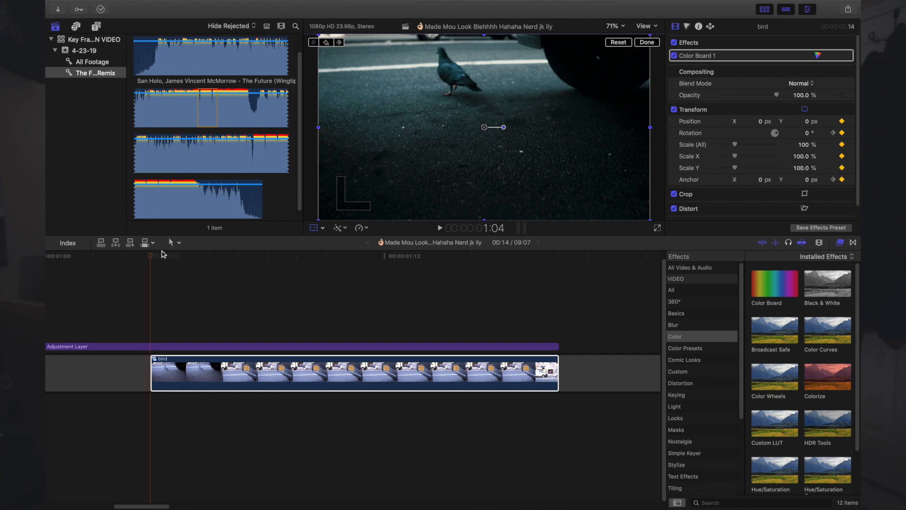
- Play through the second bird clip and return the playhead to its first frame at 1:04
{"action": "key", "text": "space"}
{"action": "key", "text": "space"}
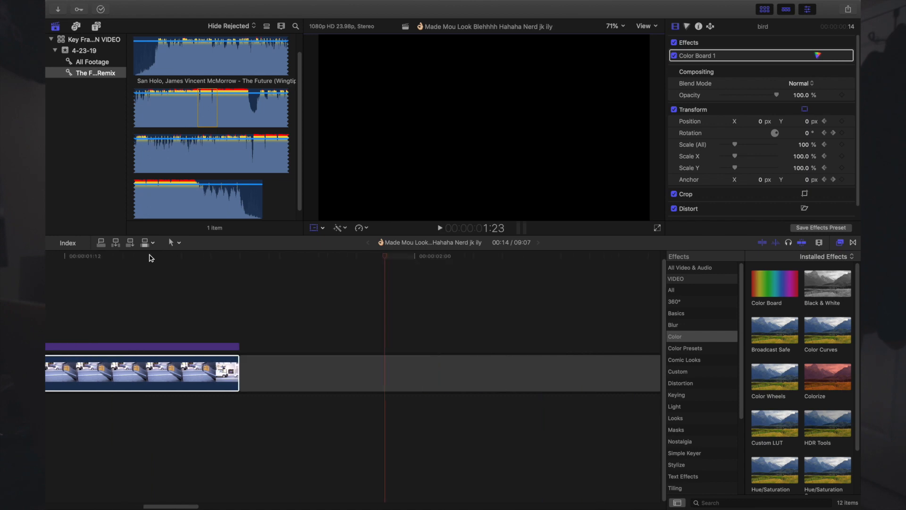
{"action": "left_click", "coordinate": [149, 258]}
{"action": "scroll", "coordinate": [173, 344], "scroll_direction": "down", "scroll_amount": 3}
{"action": "scroll", "coordinate": [174, 344], "scroll_direction": "left", "scroll_amount": 6}
{"action": "scroll", "coordinate": [175, 330], "scroll_direction": "right", "scroll_amount": 2}
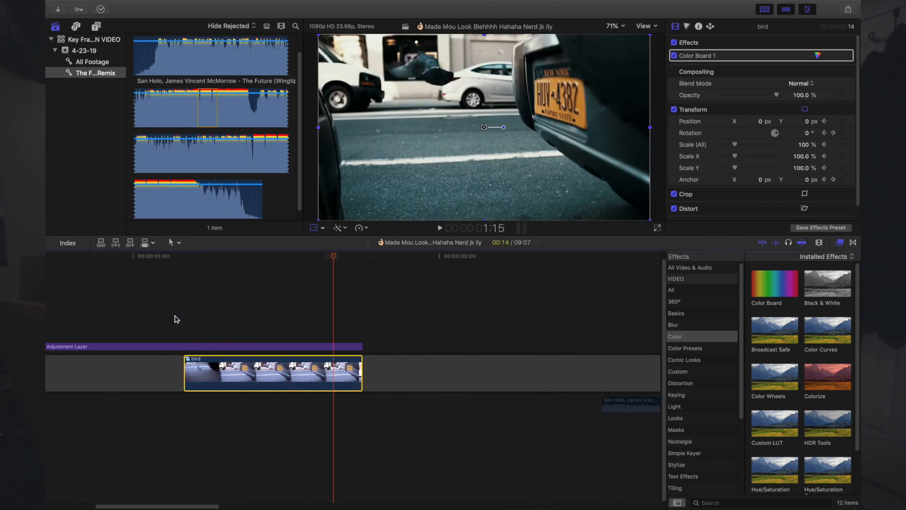
{"action": "left_click", "coordinate": [183, 302]}
{"action": "mouse_move", "coordinate": [184, 257]}
{"action": "left_mouse_down"}
{"action": "mouse_move", "coordinate": [244, 263]}
{"action": "mouse_move", "coordinate": [193, 269]}
{"action": "left_mouse_up"}
{"action": "left_click", "coordinate": [206, 369]}
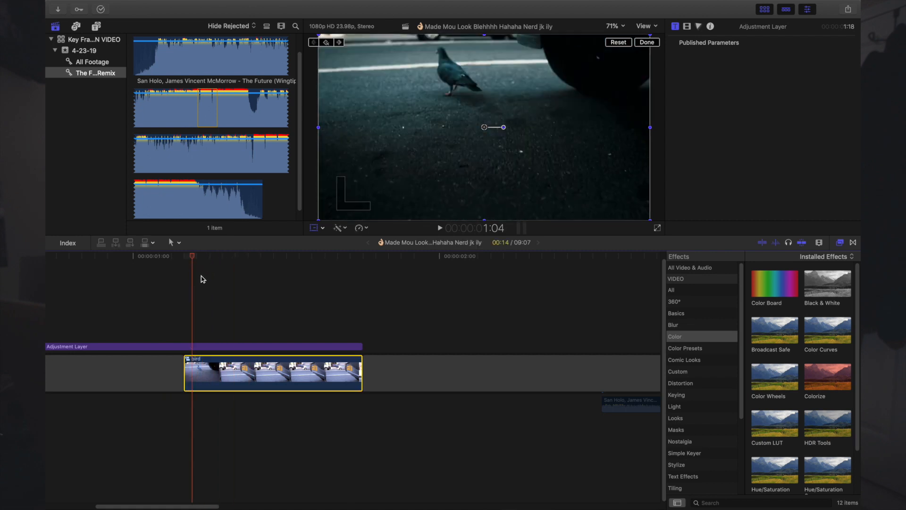
{"action": "left_click", "coordinate": [187, 258]}
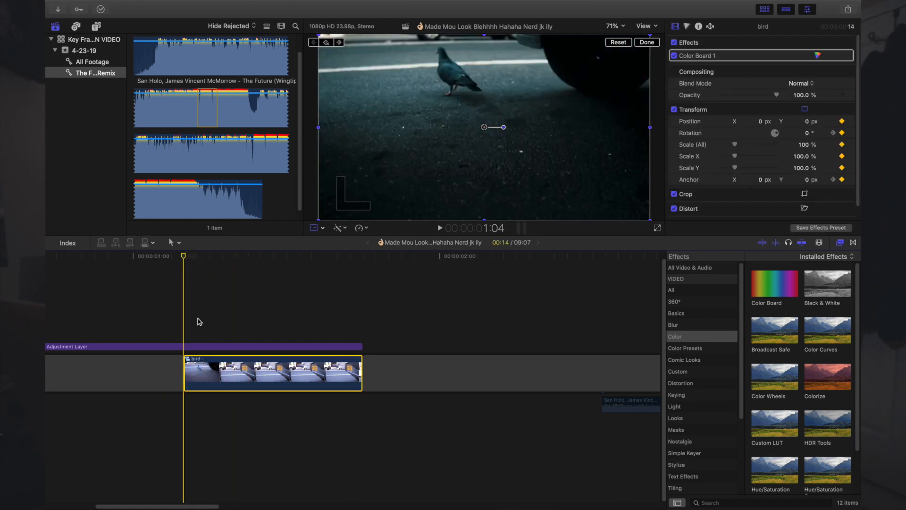
- At 1:14, enlarge the second bird clip to about 128.47% and reposition it to about X 234.6 px, Y -146.4 px
{"action": "key", "text": "space"}
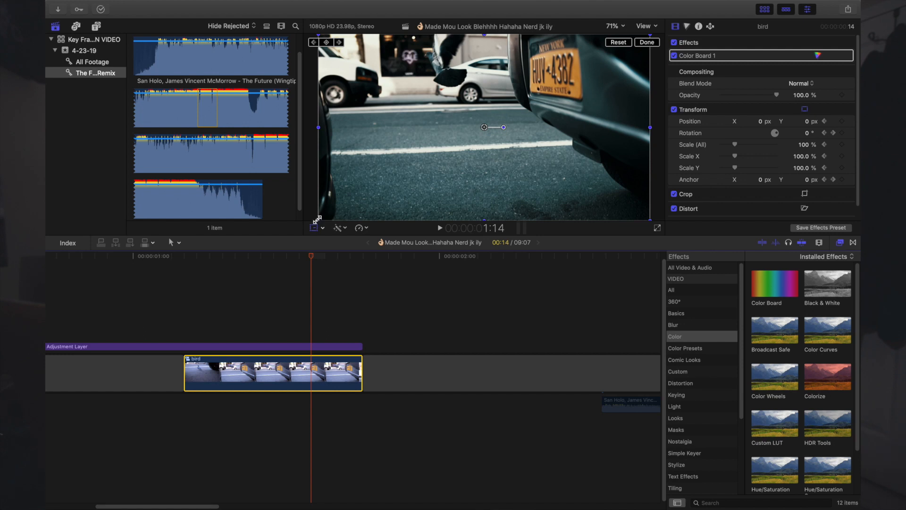
{"action": "left_click_drag", "start_coordinate": [318, 220], "coordinate": [296, 251]}
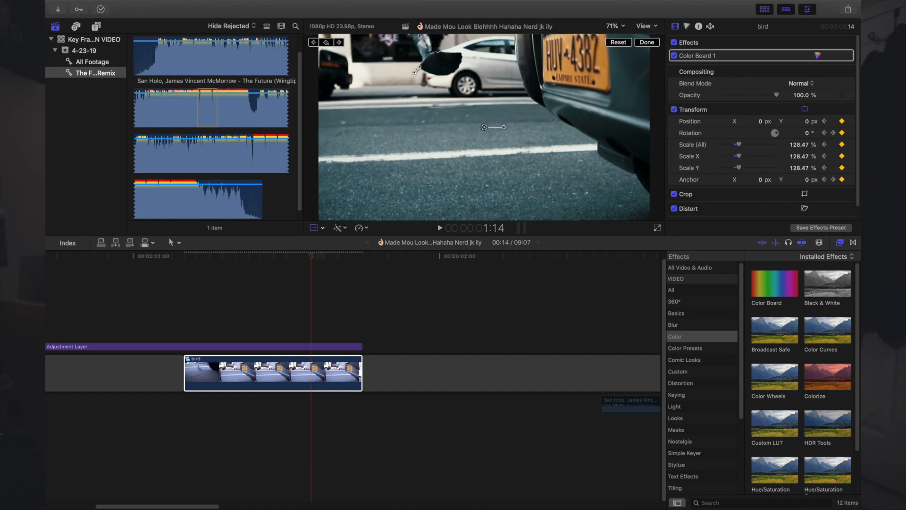
{"action": "left_click_drag", "start_coordinate": [426, 78], "coordinate": [457, 106]}
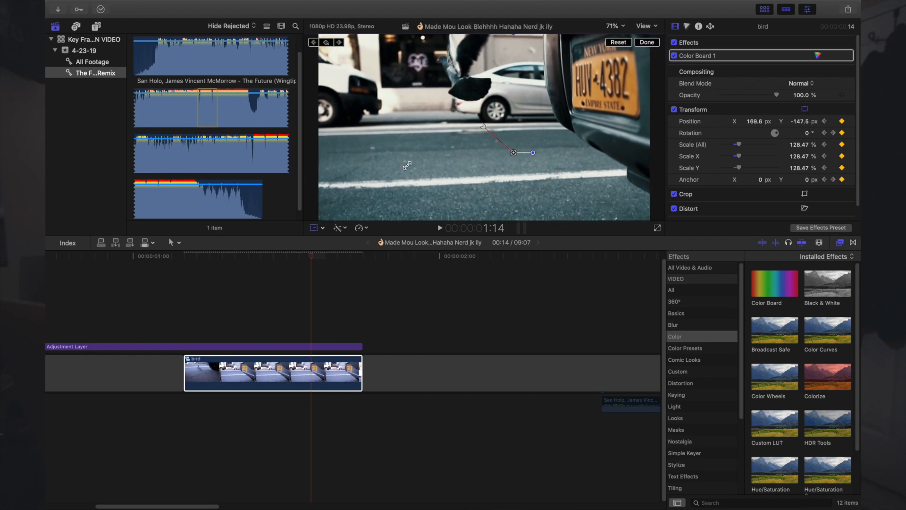
{"action": "left_click", "coordinate": [312, 377]}
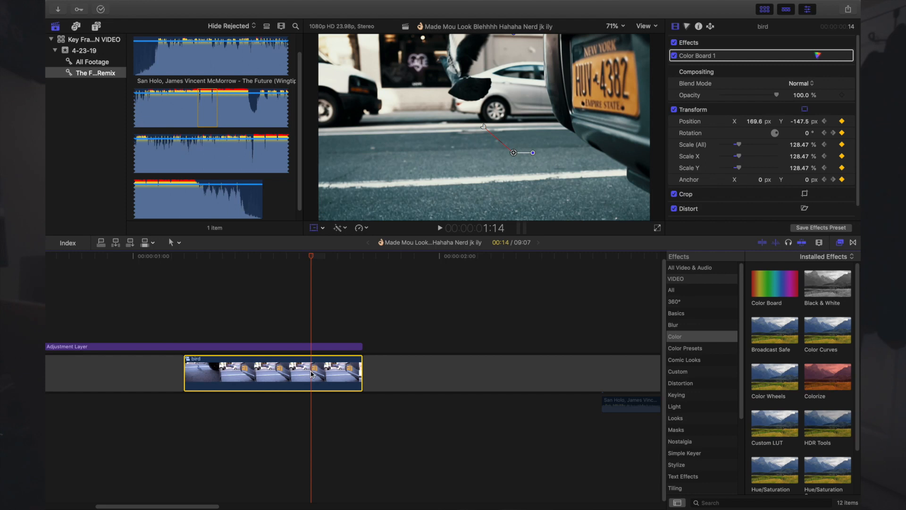
{"action": "left_click", "coordinate": [842, 121]}
{"action": "left_click_drag", "start_coordinate": [456, 82], "coordinate": [446, 66]}
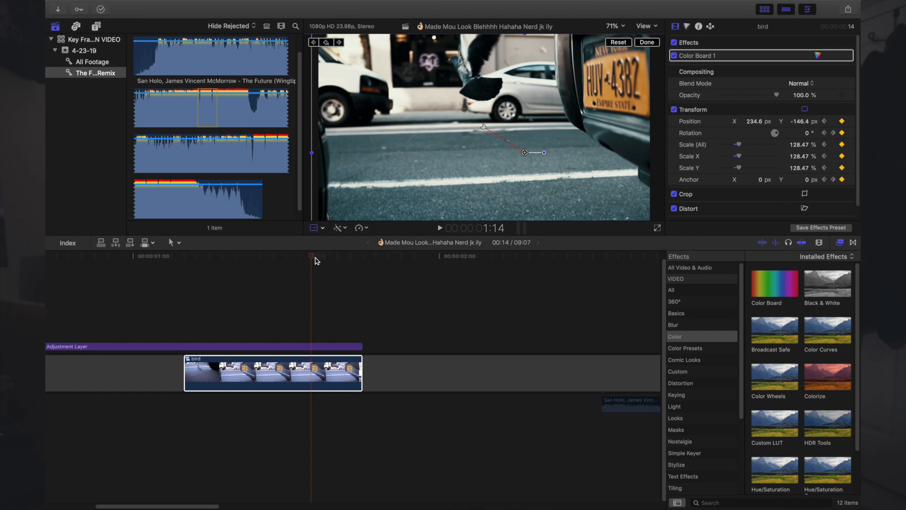
- On the clip's last frame at 1:17, set its scale to 200% and its position to about X 735 px, Y -534.7 px
{"action": "left_click_drag", "start_coordinate": [311, 257], "coordinate": [361, 258]}
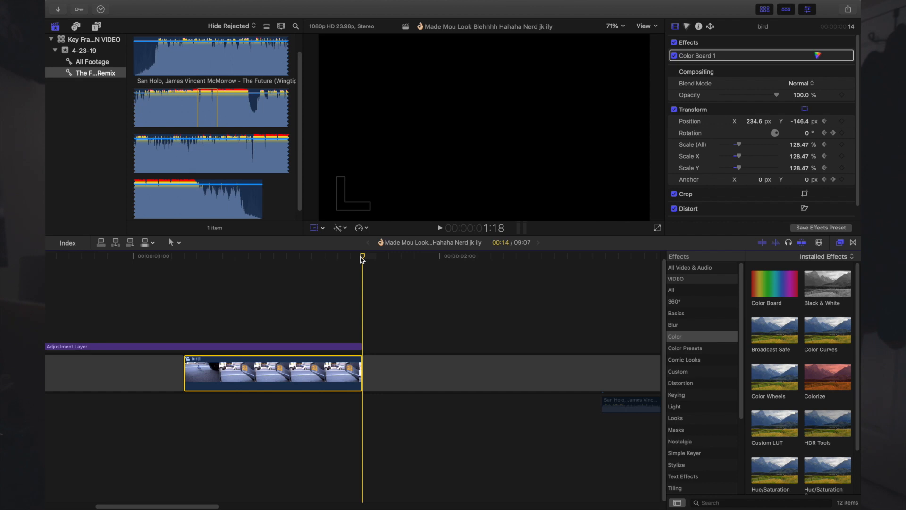
{"action": "key", "text": "Left"}
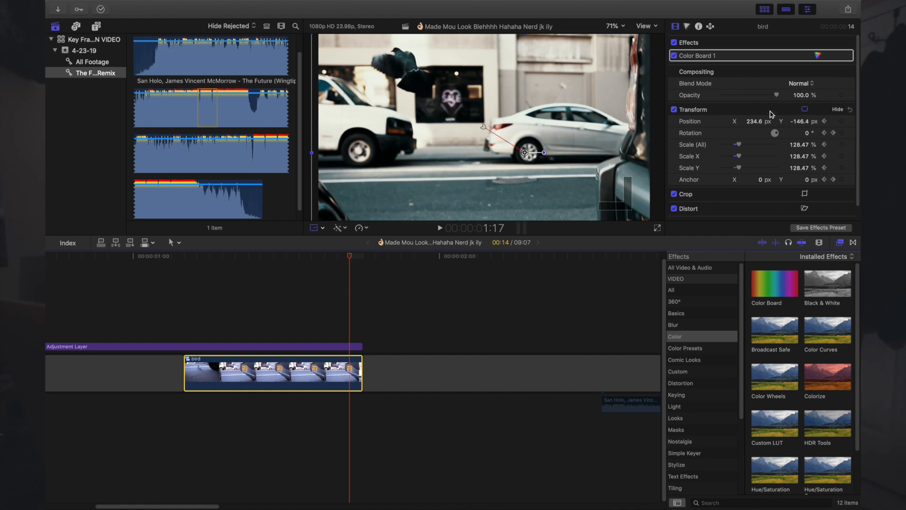
{"action": "left_click_drag", "start_coordinate": [739, 144], "coordinate": [748, 145]}
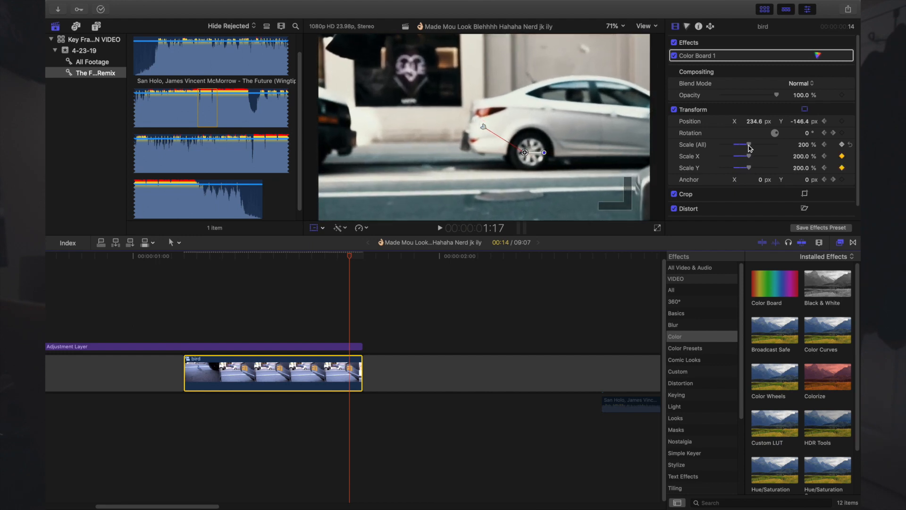
{"action": "left_click_drag", "start_coordinate": [414, 106], "coordinate": [496, 169]}
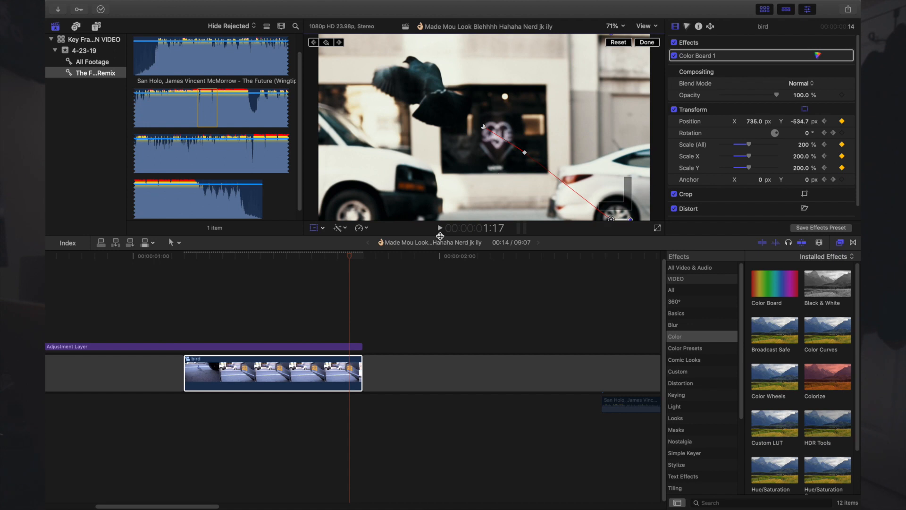
- Play the keyframed second bird clip repeatedly from 1:04 and step through its final frames to review the zoom motion
{"action": "left_click", "coordinate": [184, 274]}
{"action": "key", "text": "space"}
{"action": "left_click", "coordinate": [184, 276]}
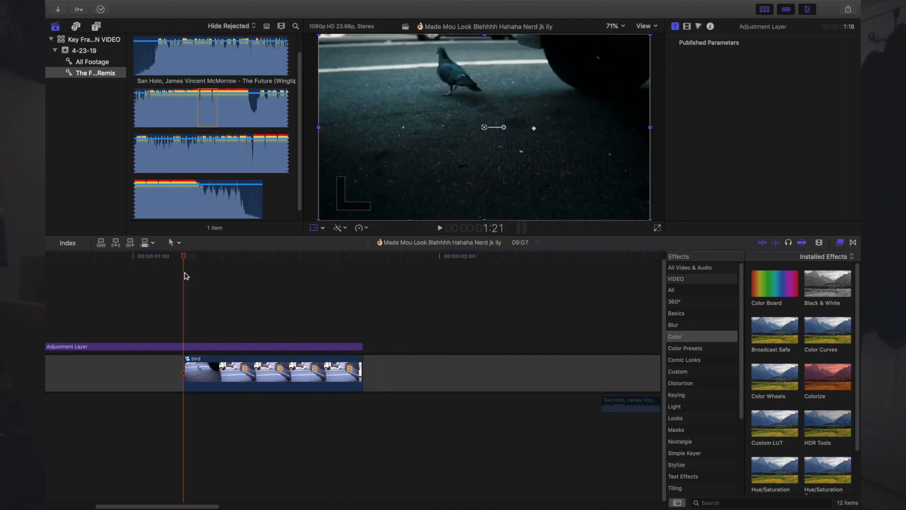
{"action": "key", "text": "space"}
{"action": "left_click", "coordinate": [185, 276]}
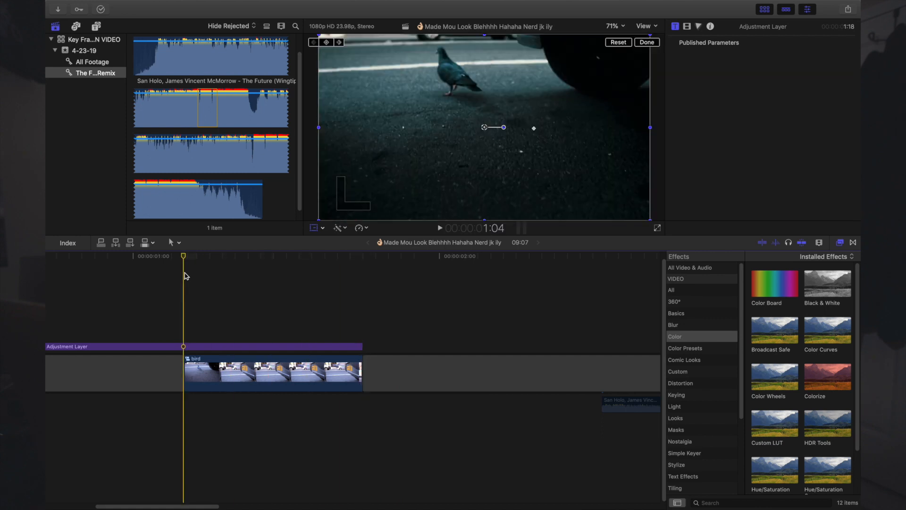
{"action": "key", "text": "space"}
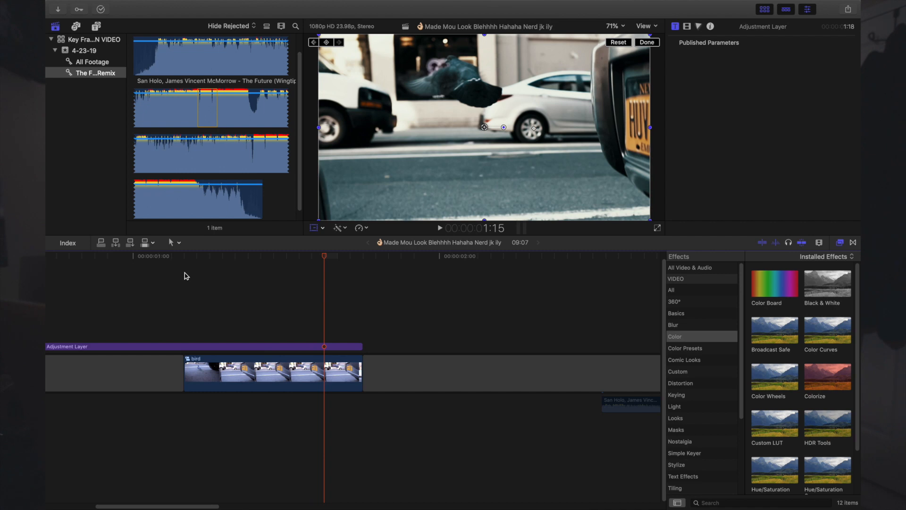
{"action": "key", "text": "Right"}
{"action": "key", "text": "Right"}
{"action": "key", "text": "Right"}
{"action": "key", "text": "Left"}
{"action": "left_click", "coordinate": [184, 273]}
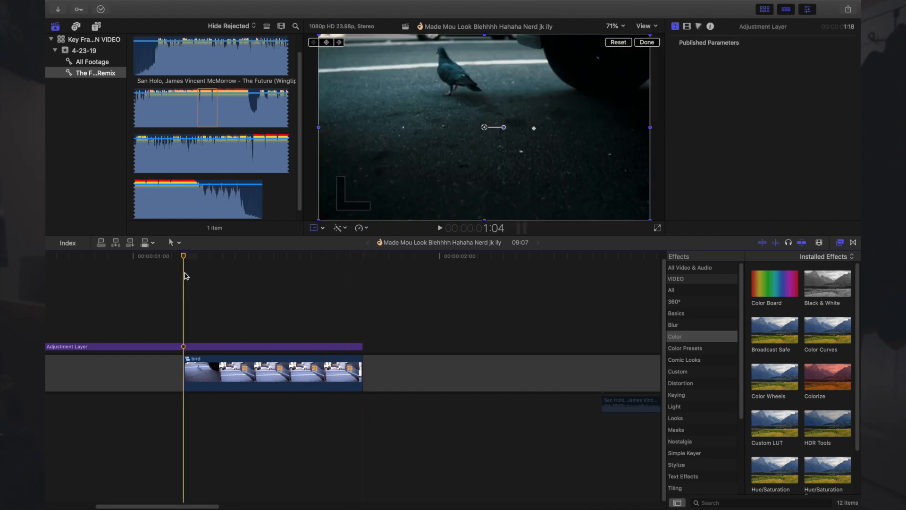
{"action": "key", "text": "space"}
{"action": "left_click", "coordinate": [185, 273]}
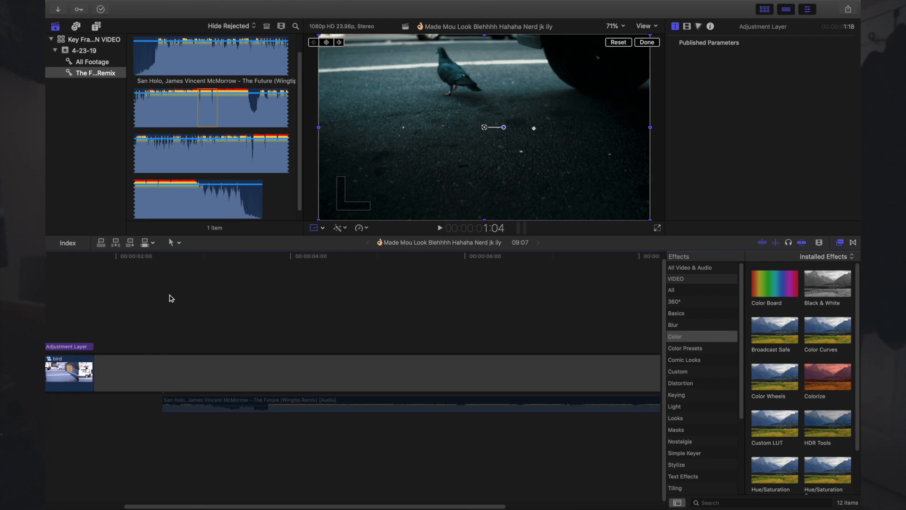
- Enable the audio clip of The Future (Wingtip Remix) and play it from near its start
{"action": "left_click", "coordinate": [249, 406]}
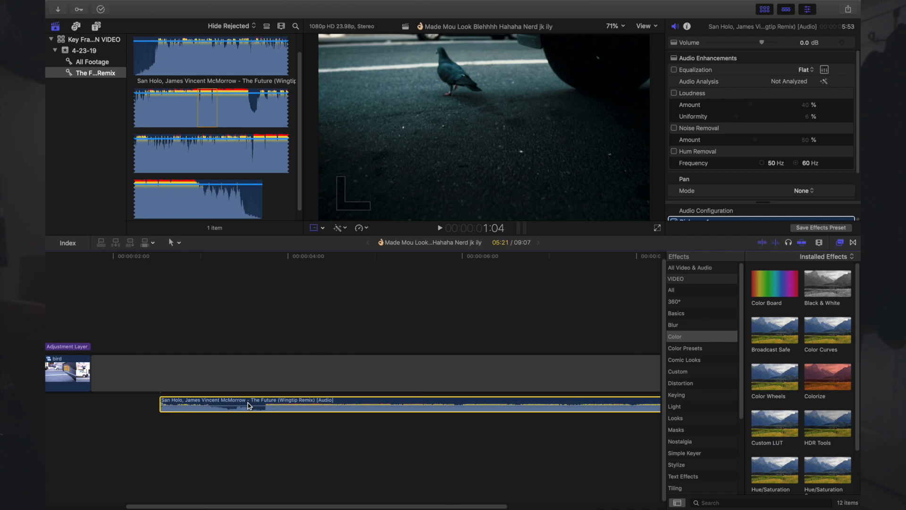
{"action": "left_click", "coordinate": [242, 335]}
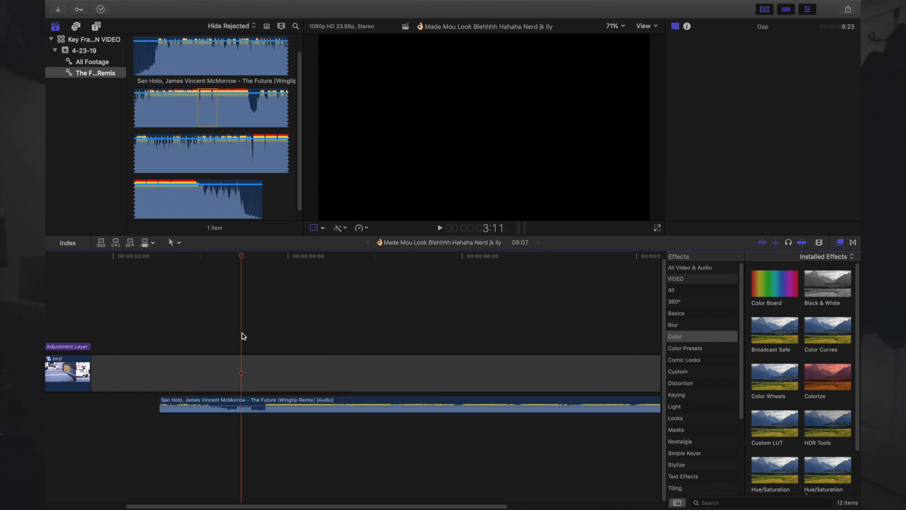
{"action": "left_click", "coordinate": [179, 317]}
{"action": "key", "text": "space"}
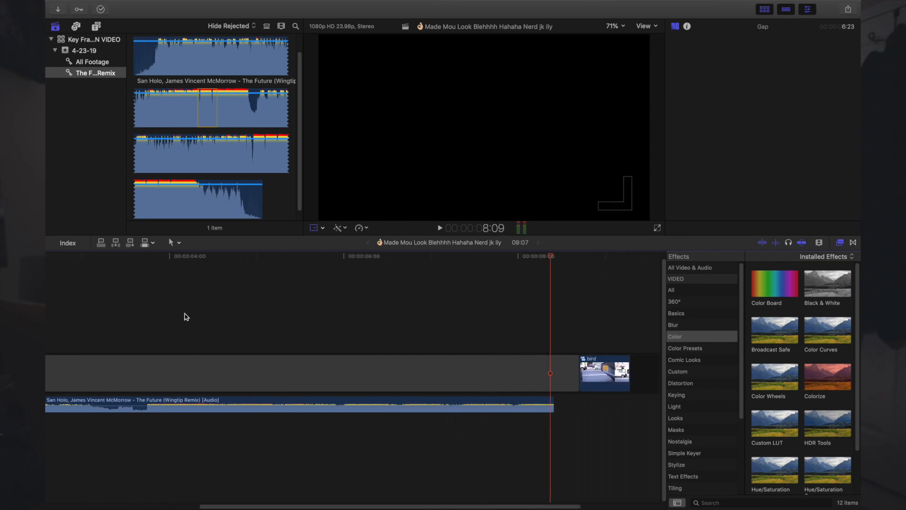
{"action": "key", "text": "space"}
- Add a volume keyframe at the start of The Future (Wingtip Remix) audio clip, at 2:12
{"action": "key", "text": "shift+z"}
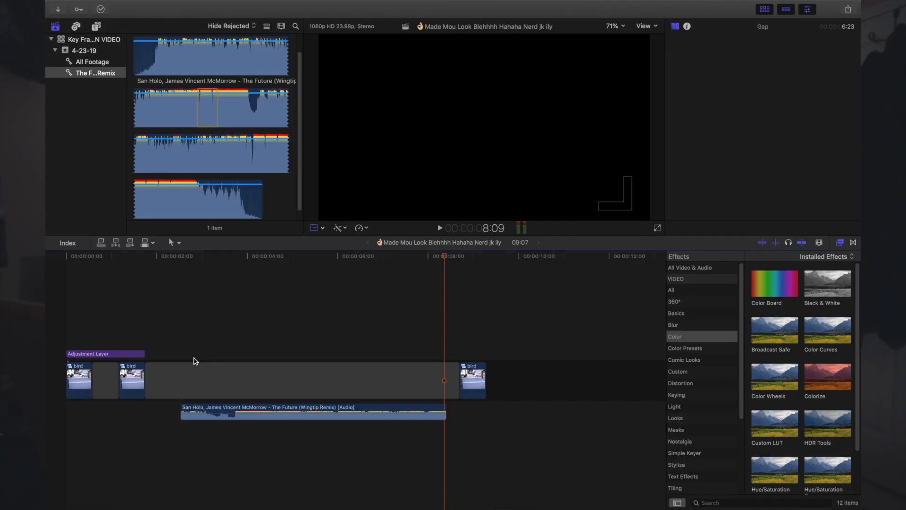
{"action": "scroll", "coordinate": [194, 361], "scroll_direction": "left", "scroll_amount": 10}
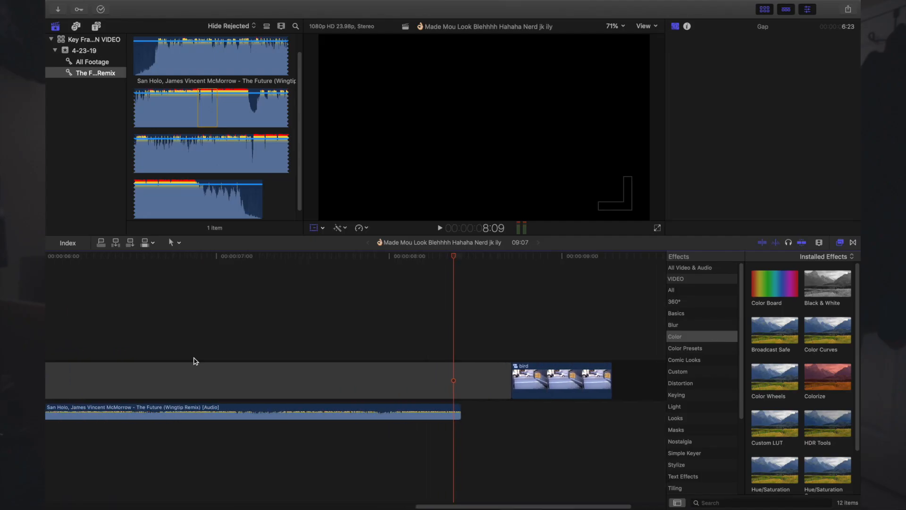
{"action": "scroll", "coordinate": [195, 362], "scroll_direction": "left", "scroll_amount": 4}
{"action": "key", "text": "super+minus"}
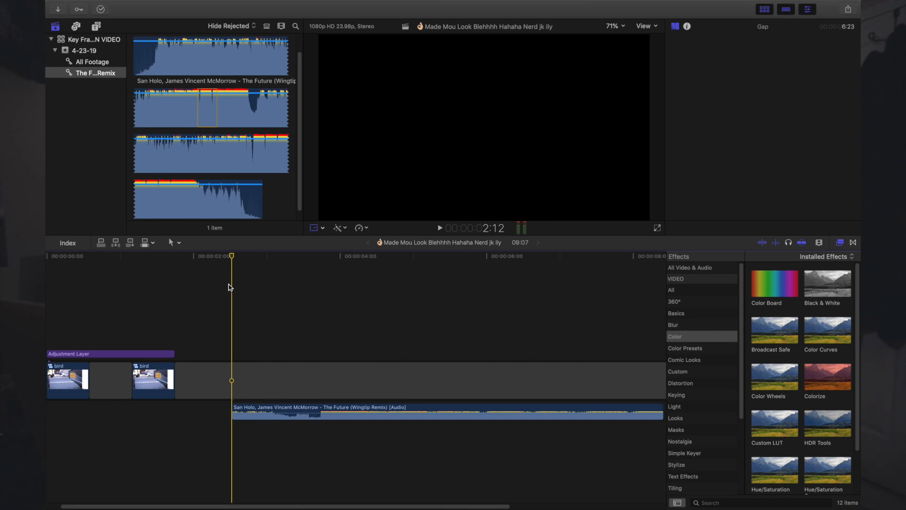
{"action": "left_click", "coordinate": [244, 410]}
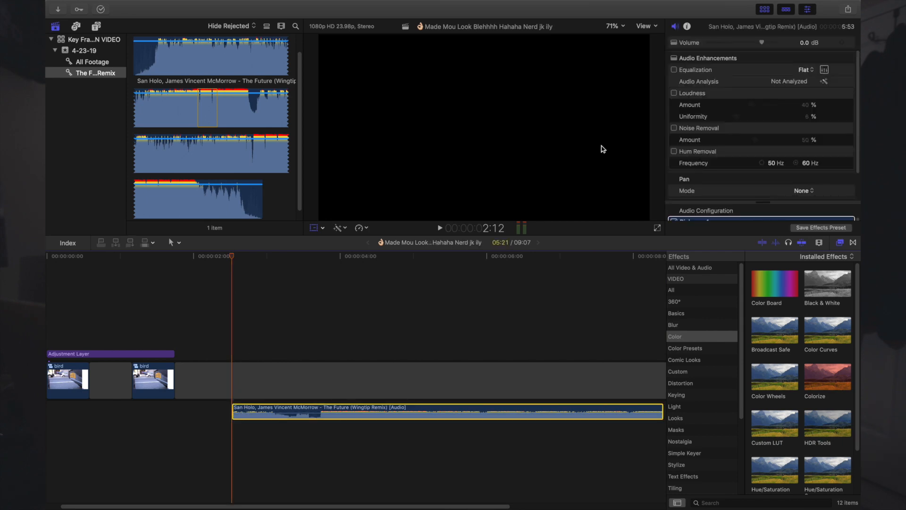
{"action": "left_click", "coordinate": [841, 43]}
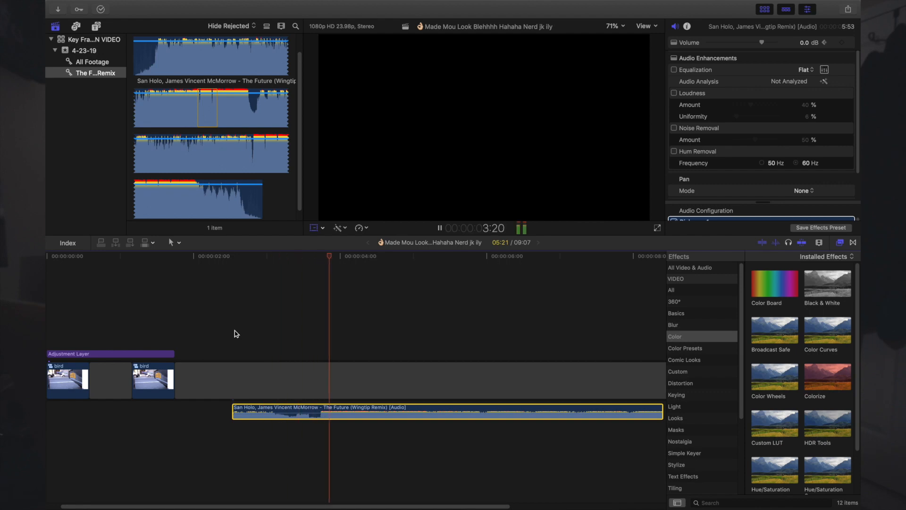
- Play the song to find where its volume should drop, and add a 0 dB volume keyframe at 5:12
{"action": "key", "text": "space"}
{"action": "scroll", "coordinate": [417, 343], "scroll_direction": "right", "scroll_amount": 3}
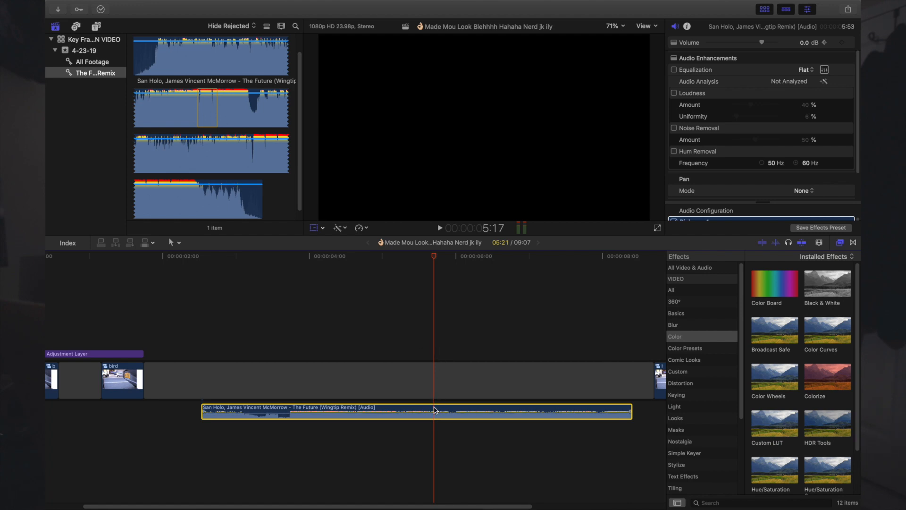
{"action": "scroll", "coordinate": [433, 407], "scroll_direction": "up", "scroll_amount": 6}
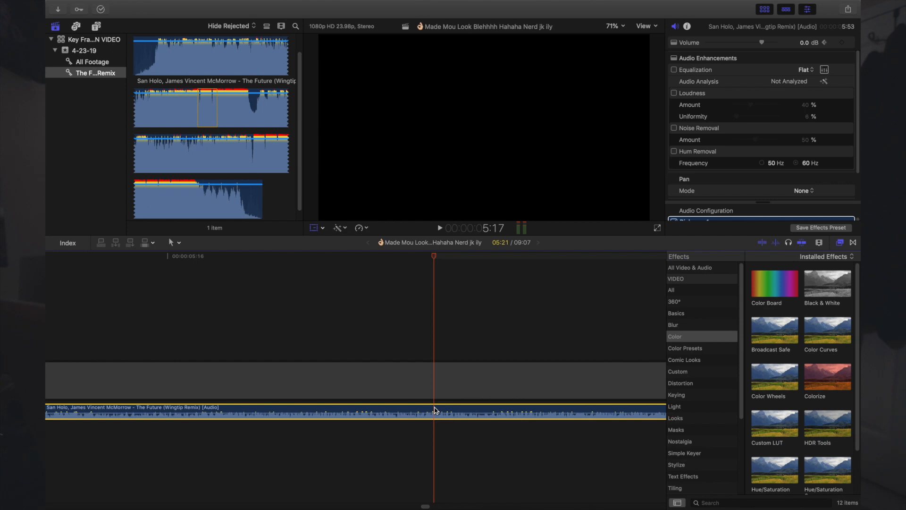
{"action": "key", "text": "Left"}
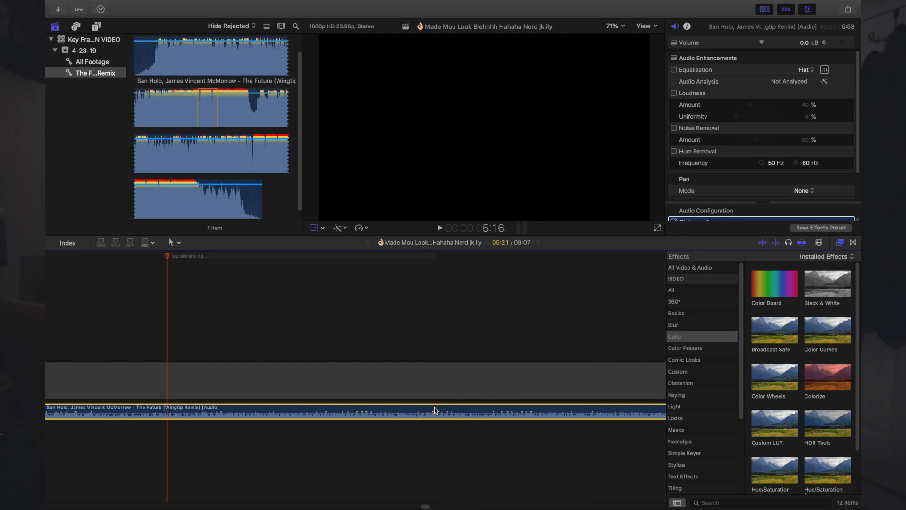
{"action": "key", "text": "Left"}
{"action": "key", "text": "Left"}
{"action": "key", "text": "Left"}
{"action": "key", "text": "Left"}
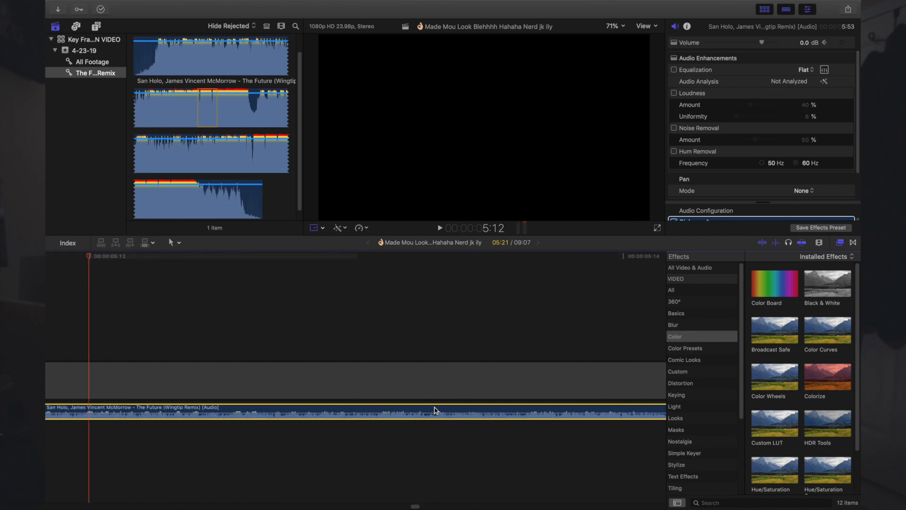
{"action": "key", "text": "super+minus"}
{"action": "key", "text": "super+minus"}
{"action": "key", "text": "super+minus"}
{"action": "key", "text": "super+minus"}
{"action": "key", "text": "super+minus"}
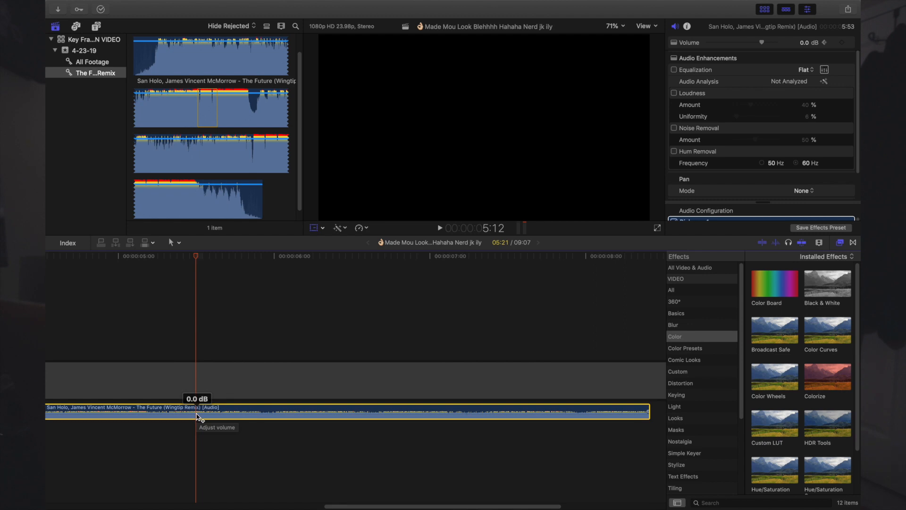
{"action": "key", "text": "super+equal"}
{"action": "key", "text": "super+minus"}
{"action": "scroll", "coordinate": [196, 418], "scroll_direction": "right", "scroll_amount": 5}
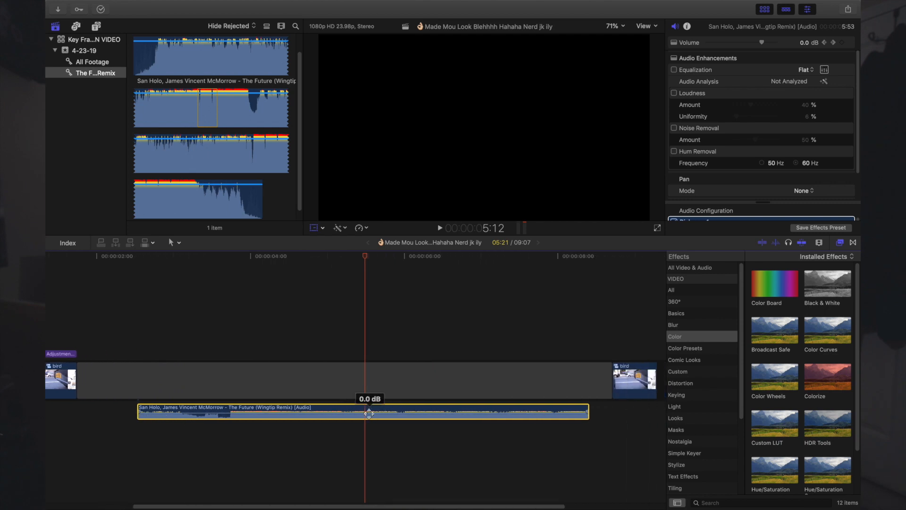
- Add a volume keyframe on the song clip at 5:17 and lower it to about -14 dB
{"action": "key", "text": "super+equal"}
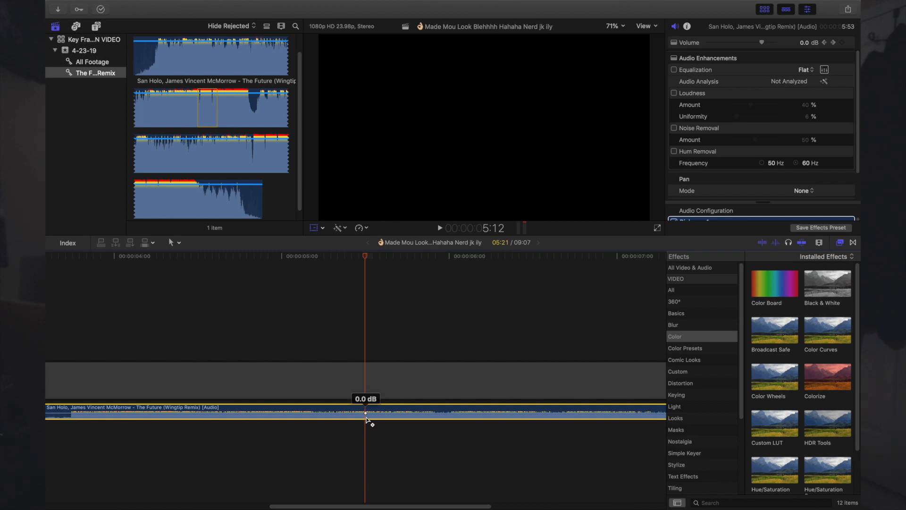
{"action": "key", "text": "Right"}
{"action": "key", "text": "Right"}
{"action": "key", "text": "Right"}
{"action": "key", "text": "Right"}
{"action": "key", "text": "Right"}
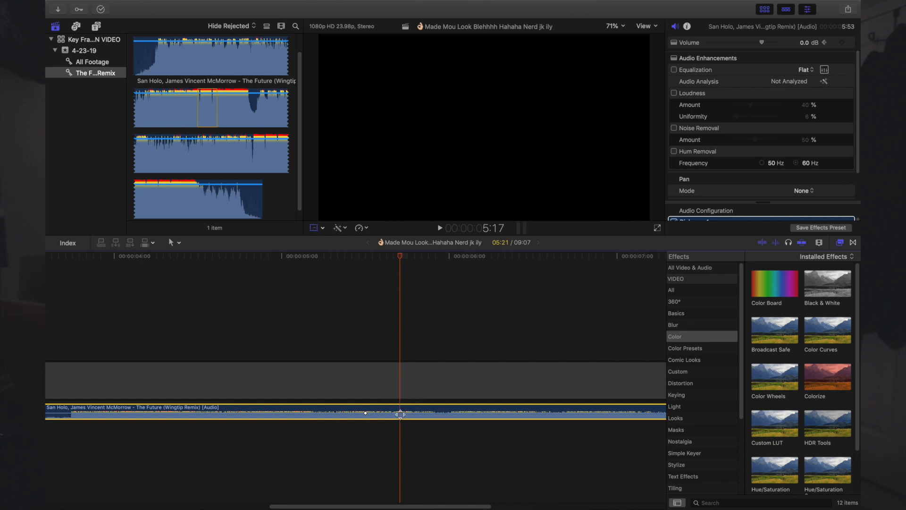
{"action": "left_click", "coordinate": [400, 414], "text": "alt"}
{"action": "left_click", "coordinate": [401, 413]}
{"action": "left_click_drag", "start_coordinate": [400, 413], "coordinate": [401, 414]}
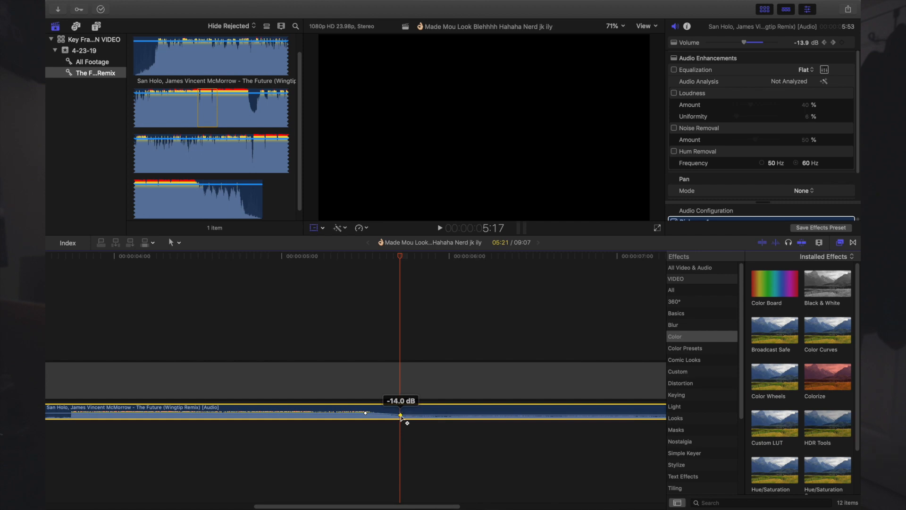
- Play the song repeatedly across the volume drop at 5:12–5:17 to review the fade, stopping at 7:01
{"action": "scroll", "coordinate": [401, 414], "scroll_direction": "right", "scroll_amount": 3}
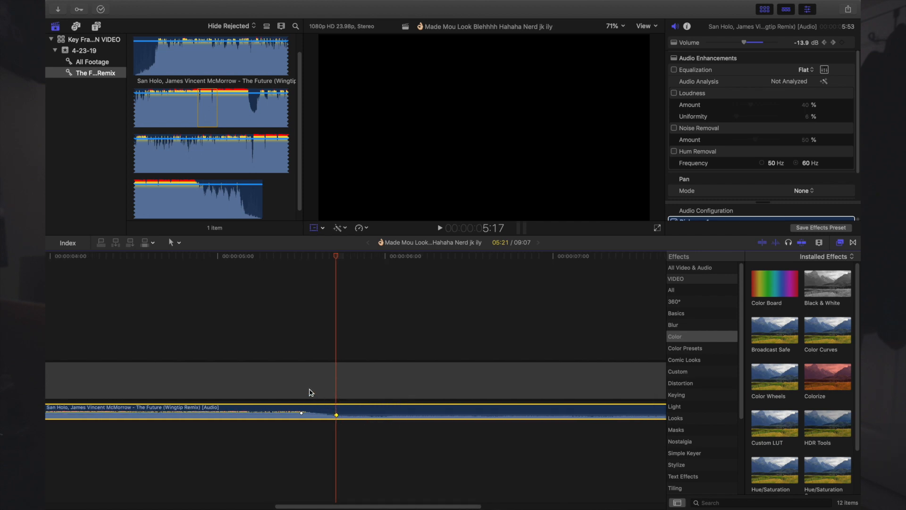
{"action": "left_click", "coordinate": [297, 347]}
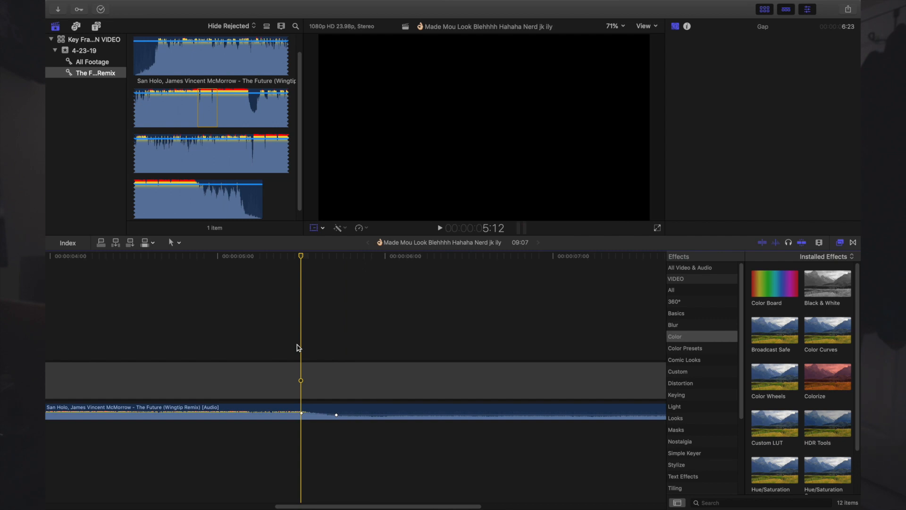
{"action": "key", "text": "super+minus"}
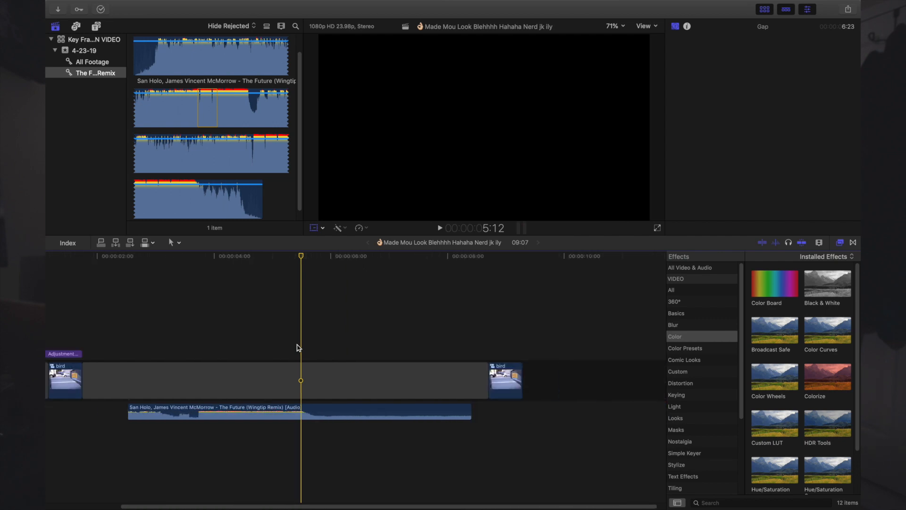
{"action": "left_click", "coordinate": [273, 334]}
{"action": "key", "text": "space"}
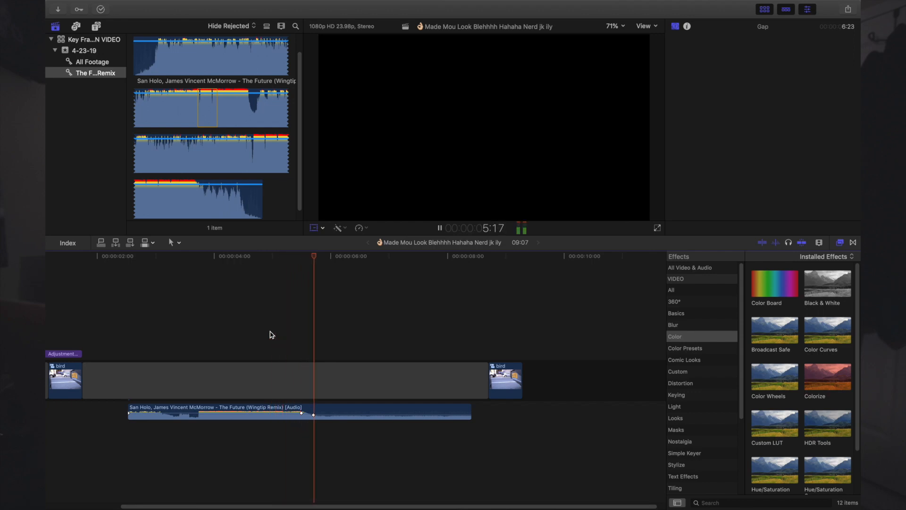
{"action": "left_click", "coordinate": [253, 333]}
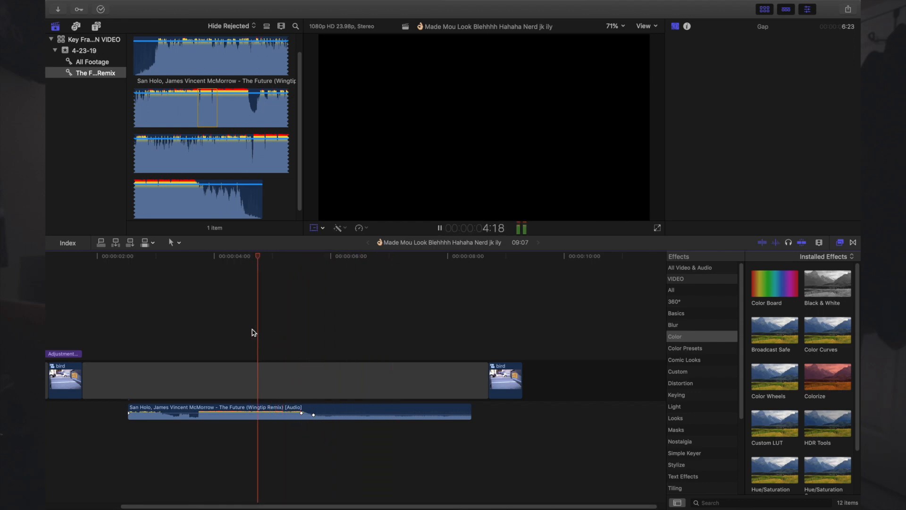
{"action": "key", "text": "space"}
{"action": "left_click", "coordinate": [253, 332]}
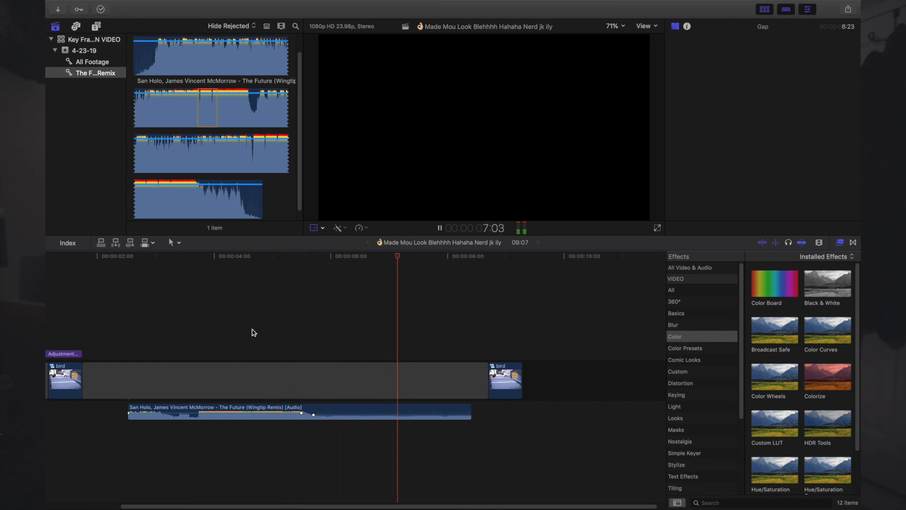
{"action": "key", "text": "space"}
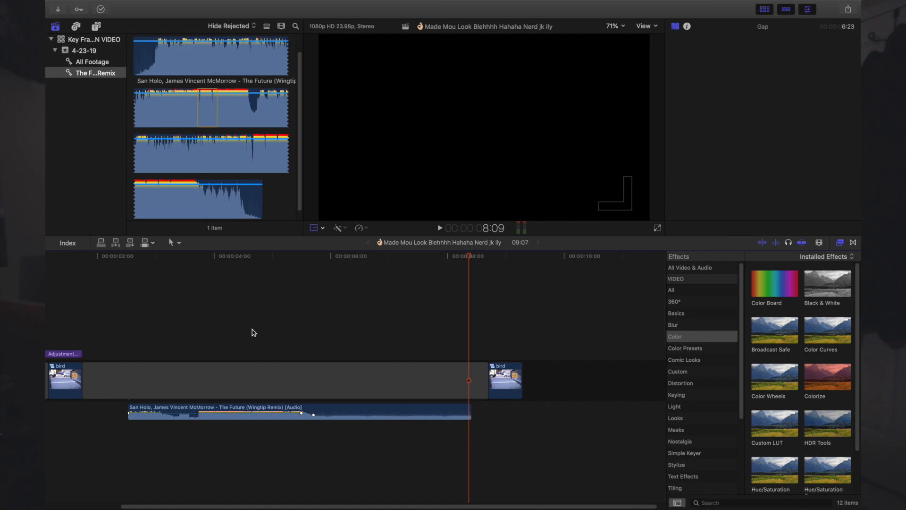
{"action": "left_click", "coordinate": [254, 332]}
{"action": "key", "text": "space"}
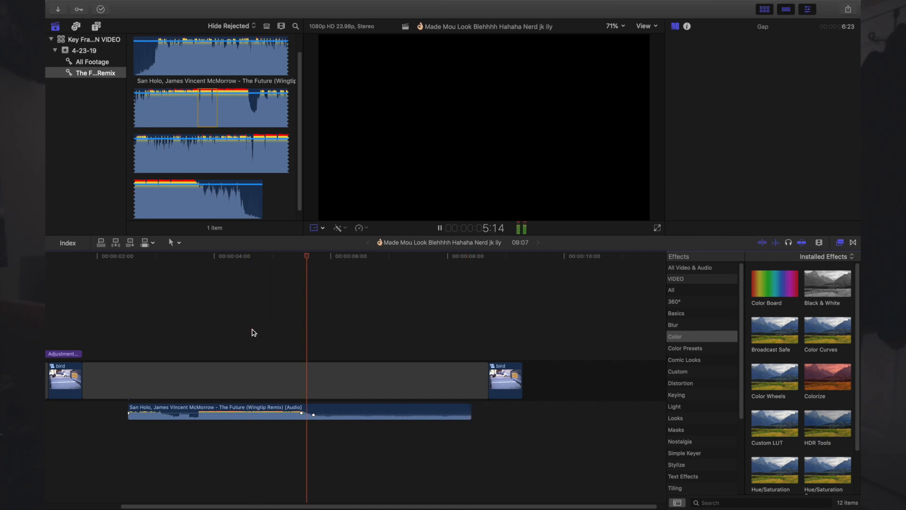
{"action": "key", "text": "space"}
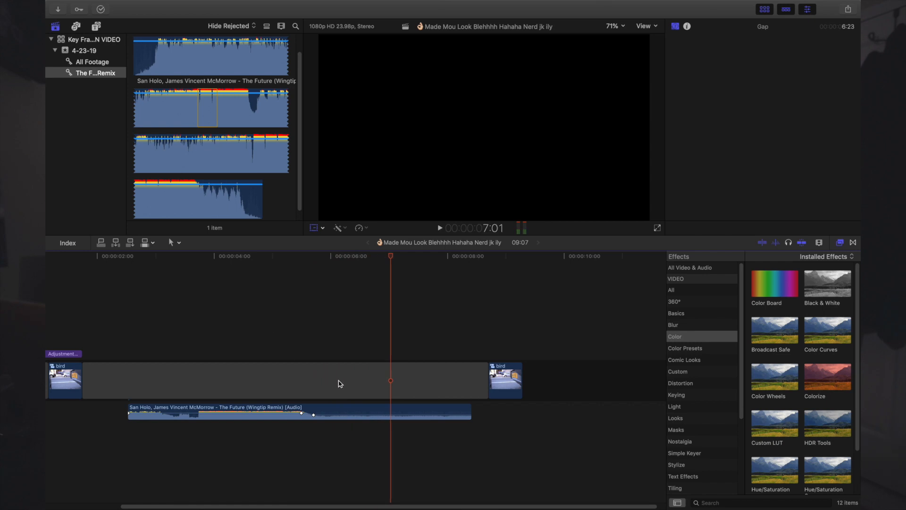
- Add a volume keyframe at -14 dB on the song's audio clip at 6:20
{"action": "key", "text": "super+equal"}
{"action": "key", "text": "super+equal"}
{"action": "left_click", "coordinate": [390, 415]}
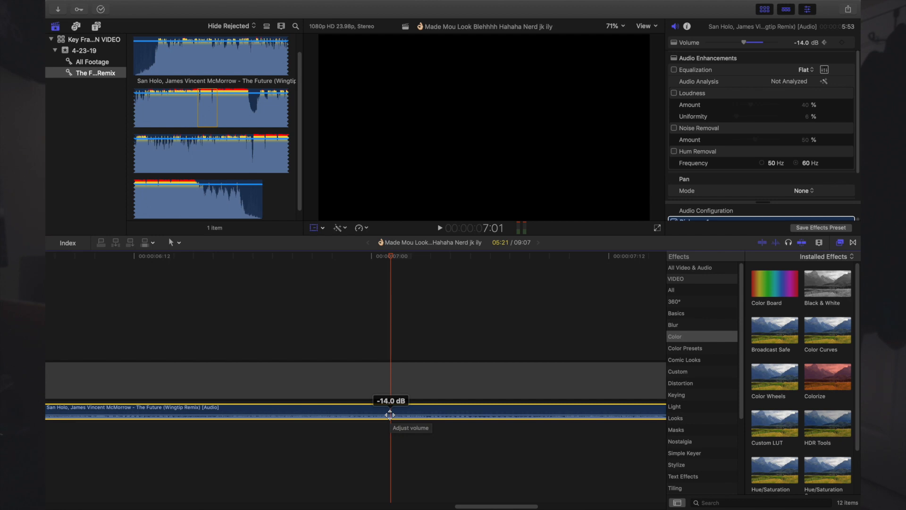
{"action": "key", "text": "Left"}
{"action": "key", "text": "Left"}
{"action": "key", "text": "Left"}
{"action": "key", "text": "Left"}
{"action": "key", "text": "Left"}
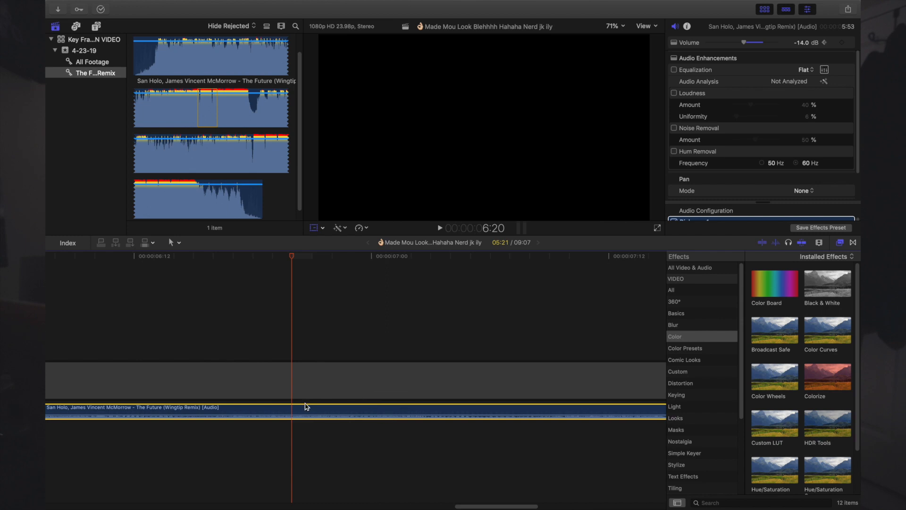
{"action": "left_click", "coordinate": [292, 415], "text": "alt"}
- Add a volume keyframe on the song clip at 7:01 and raise it back to about 0 dB
{"action": "key", "text": "Right"}
{"action": "key", "text": "Right"}
{"action": "key", "text": "Right"}
{"action": "key", "text": "Right"}
{"action": "key", "text": "Right"}
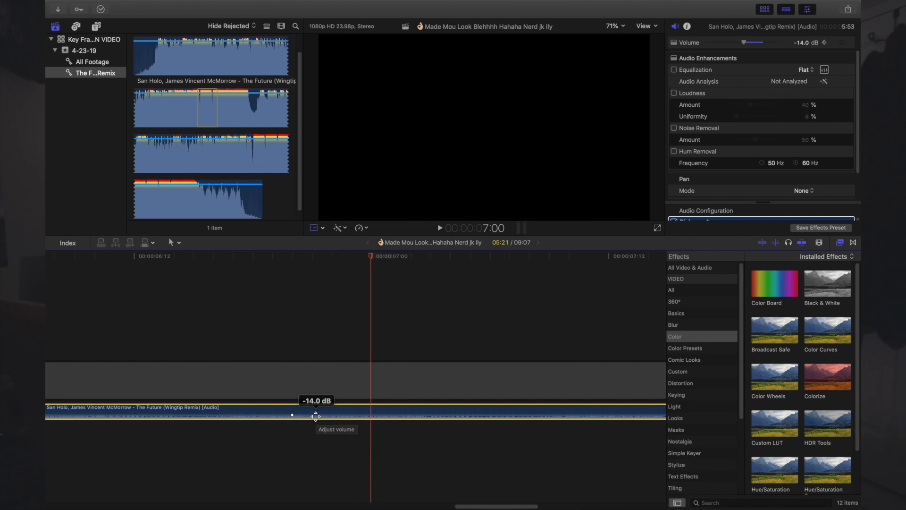
{"action": "left_click", "coordinate": [392, 416], "text": "alt"}
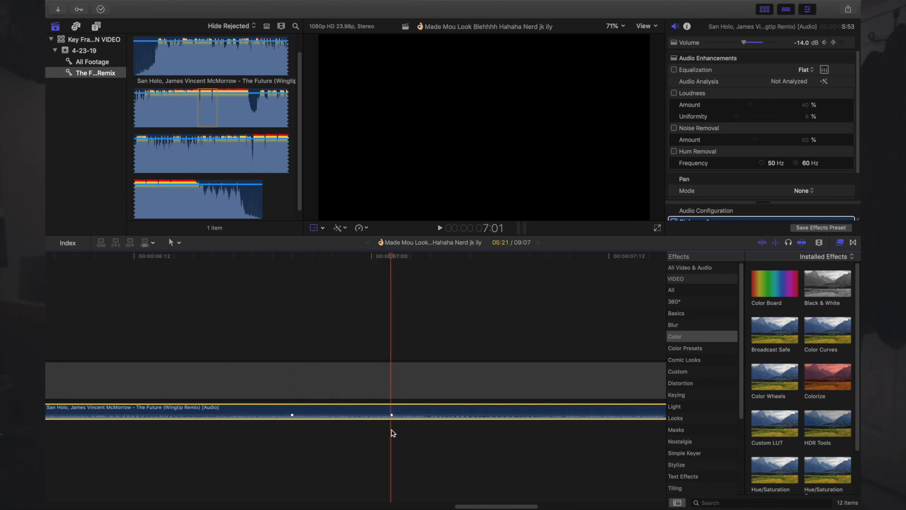
{"action": "left_click_drag", "start_coordinate": [391, 416], "coordinate": [391, 412]}
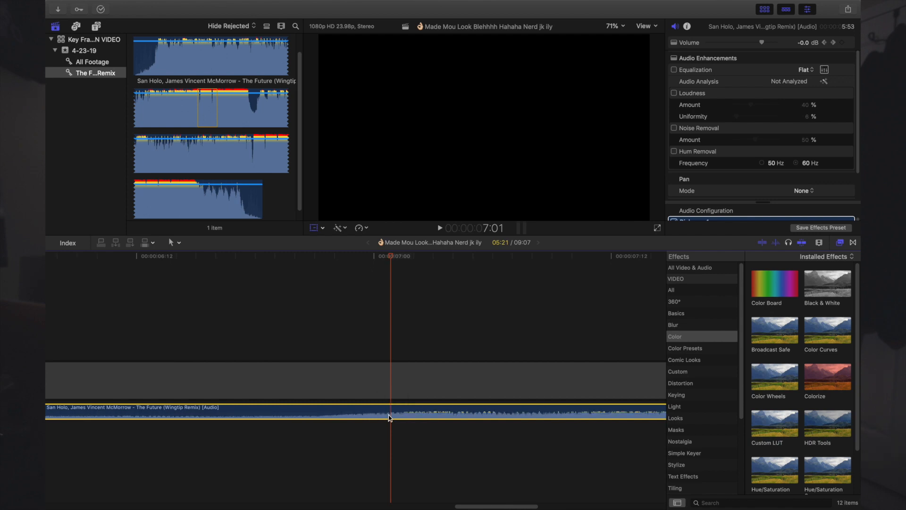
- Play the song from shortly before 5:12 to review the volume dip and its recovery
{"action": "key", "text": "super+minus"}
{"action": "key", "text": "super+minus"}
{"action": "key", "text": "super+minus"}
{"action": "key", "text": "super+minus"}
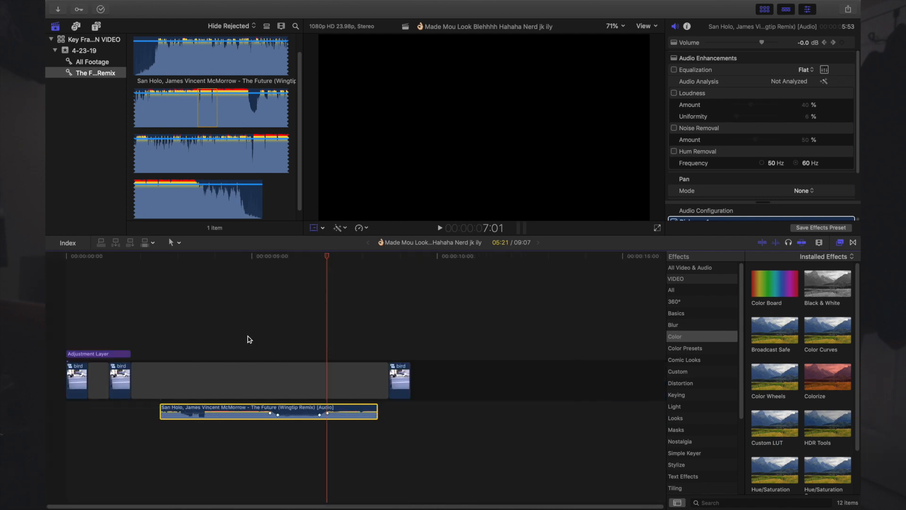
{"action": "left_click", "coordinate": [247, 338]}
{"action": "key", "text": "space"}
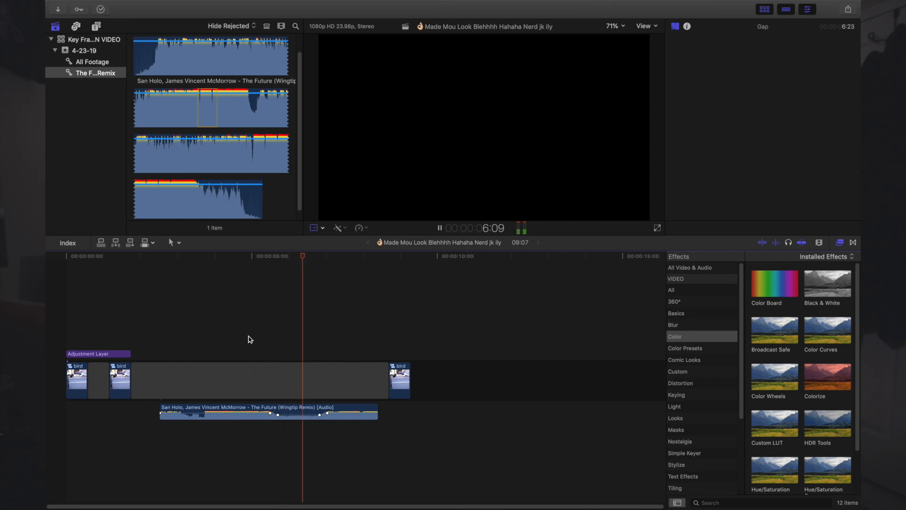